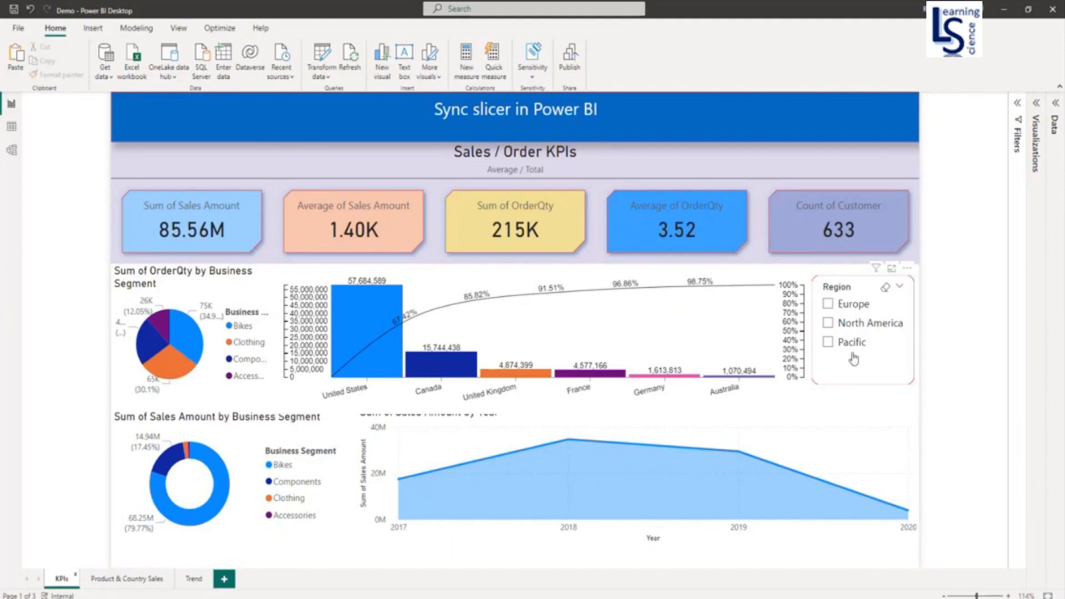
Step: Review the Region slicers on the Product & Country Sales and Trend pages, and return to the KPIs page
{"action": "left_click", "coordinate": [132, 583]}
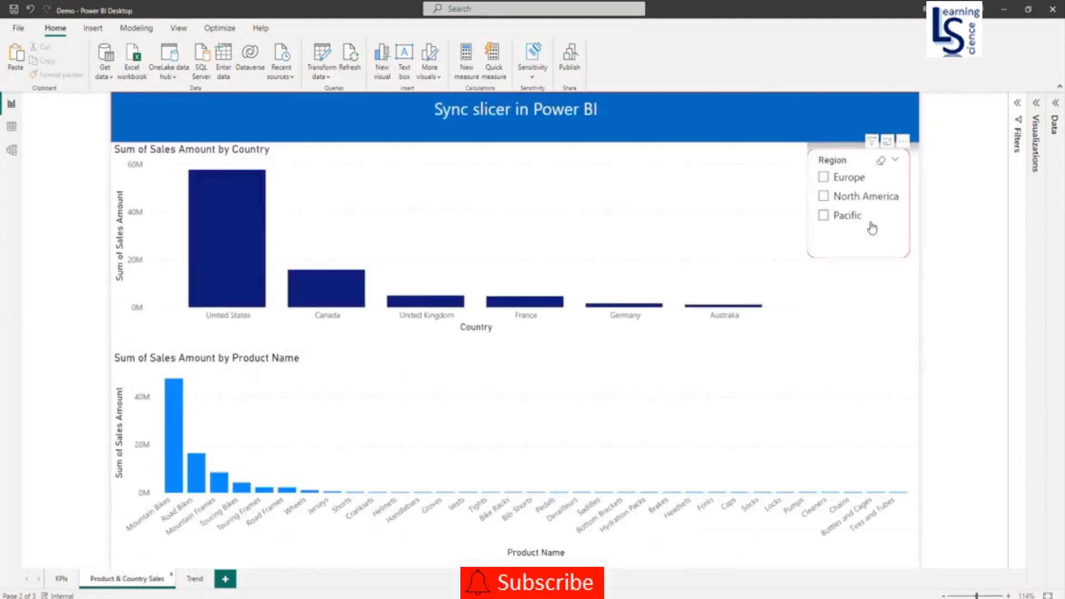
{"action": "left_click", "coordinate": [194, 581]}
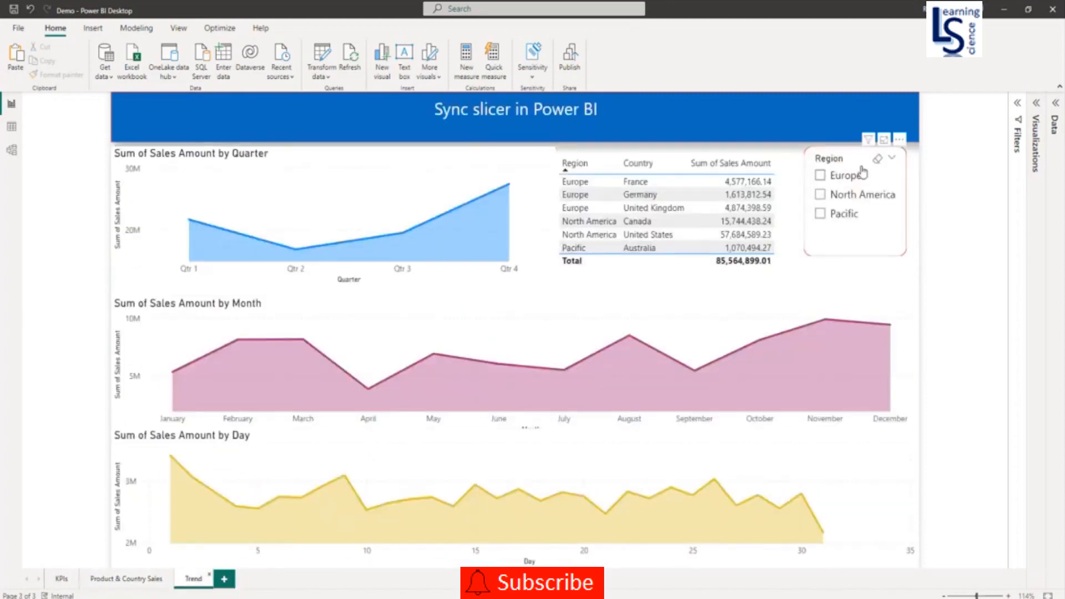
{"action": "left_click", "coordinate": [62, 583]}
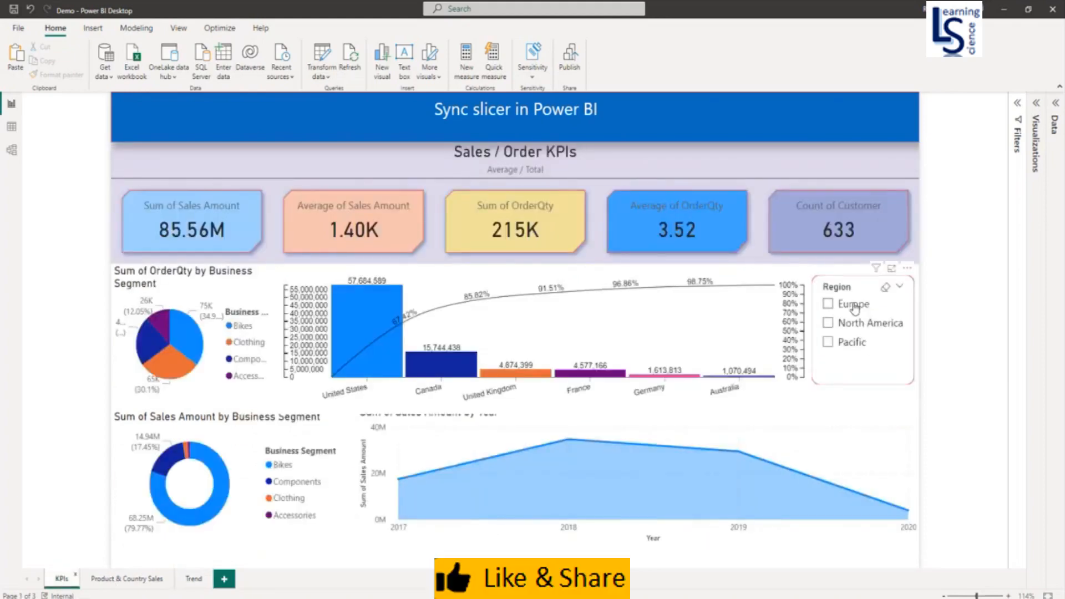
Step: Test the Europe filter from the KPIs page against the other two pages and clear the Region slicer
{"action": "left_click", "coordinate": [854, 308]}
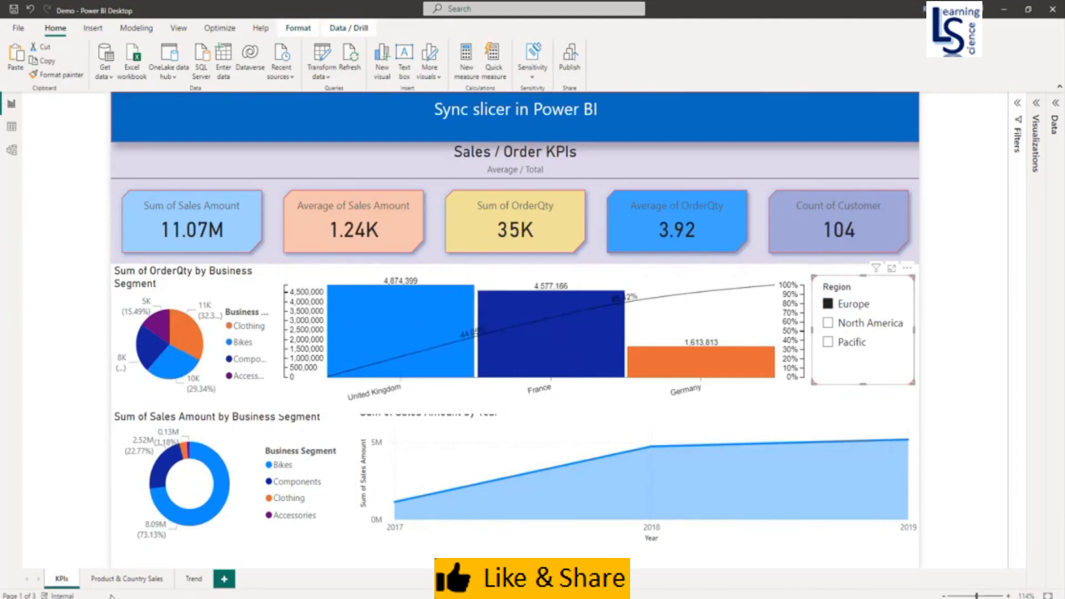
{"action": "left_click", "coordinate": [134, 580]}
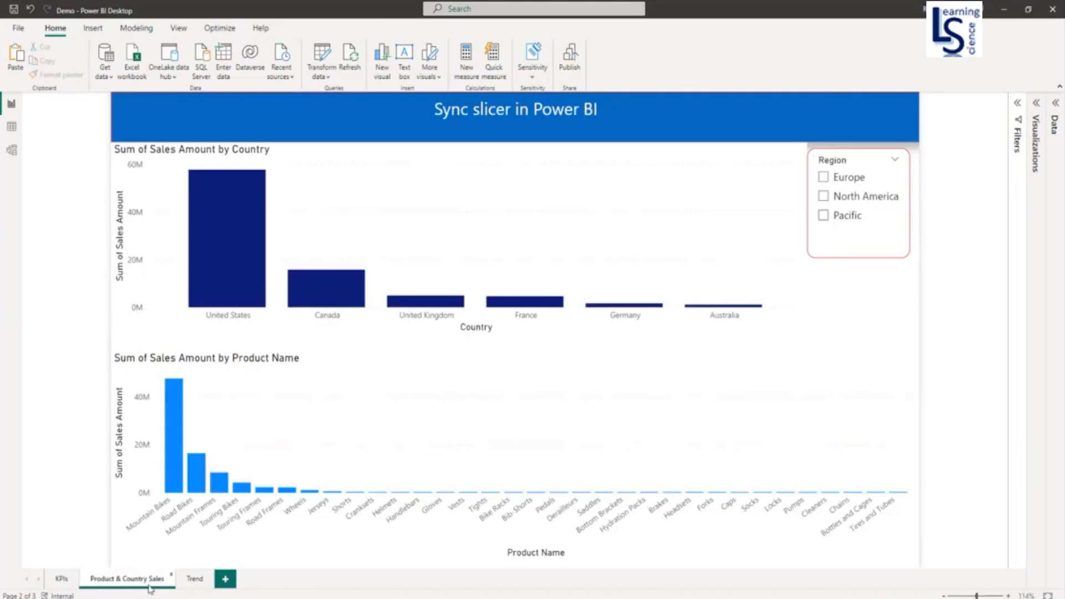
{"action": "left_click", "coordinate": [190, 581]}
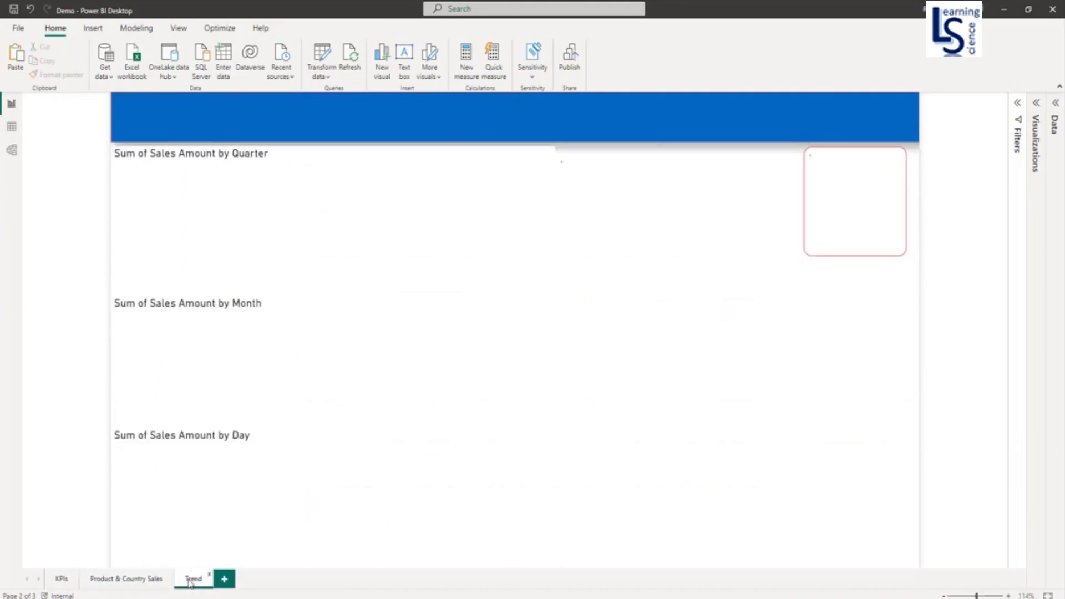
{"action": "left_click", "coordinate": [61, 579]}
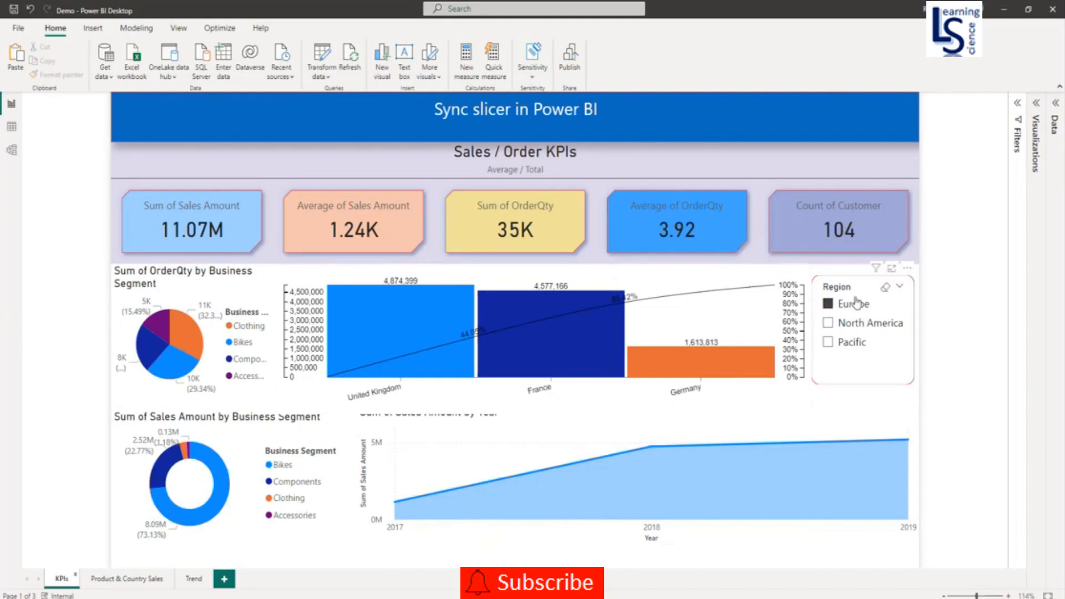
{"action": "left_click", "coordinate": [887, 288]}
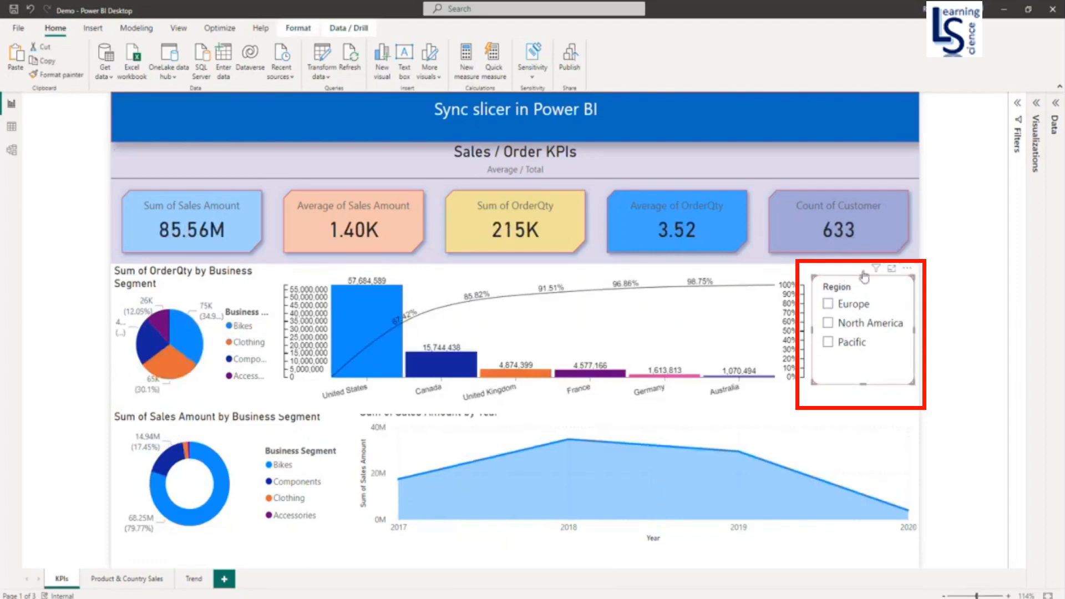
Step: Sync the KPIs page's Region slicer across the KPIs, Product & Country Sales and Trend pages
{"action": "left_click", "coordinate": [176, 32]}
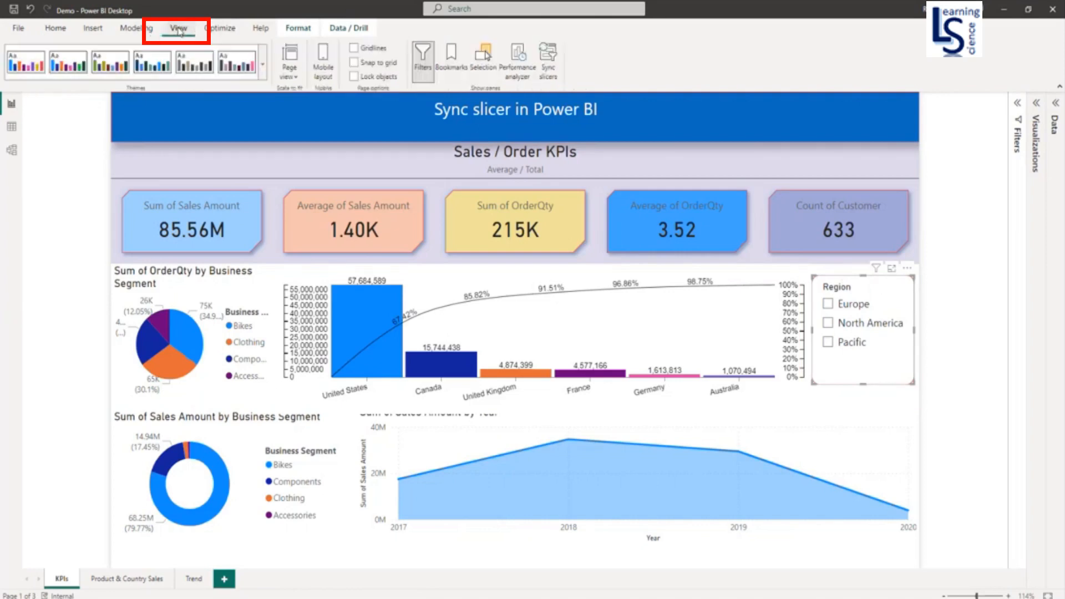
{"action": "left_click", "coordinate": [551, 81]}
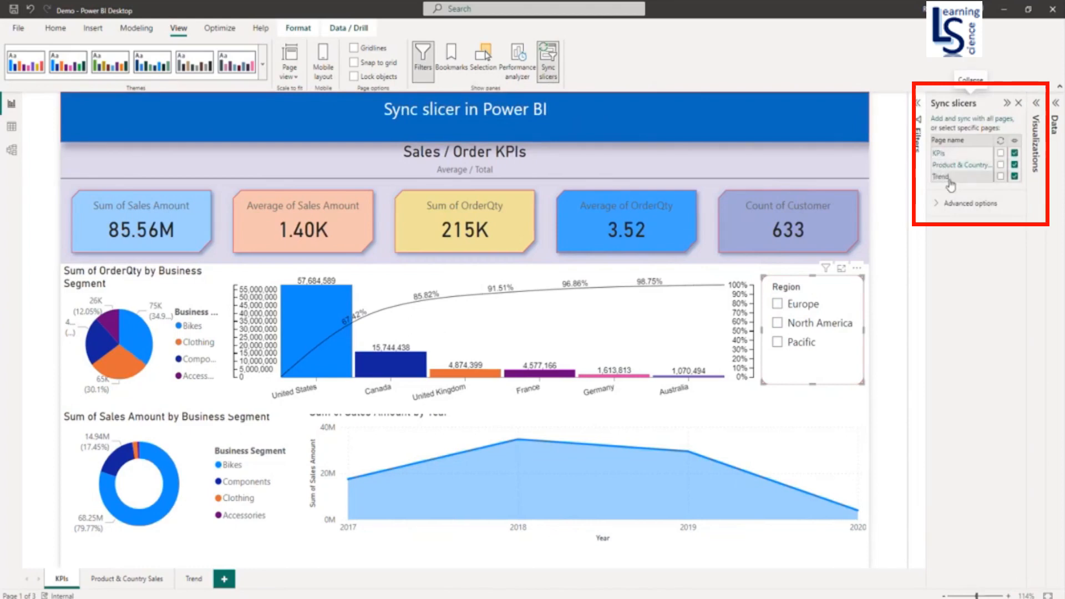
{"action": "left_click", "coordinate": [1001, 155]}
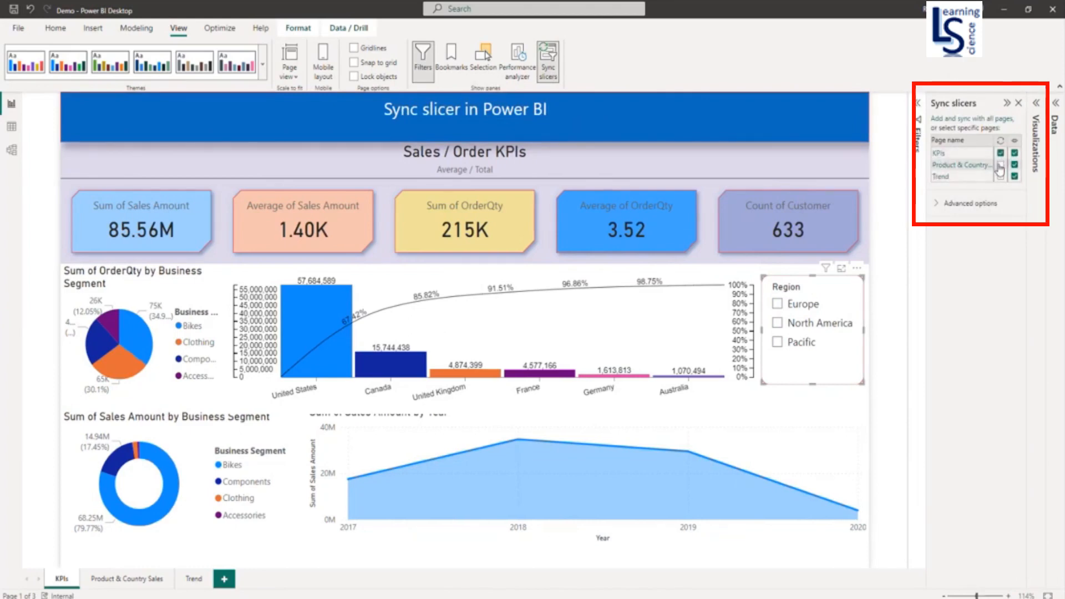
{"action": "left_click", "coordinate": [1001, 165]}
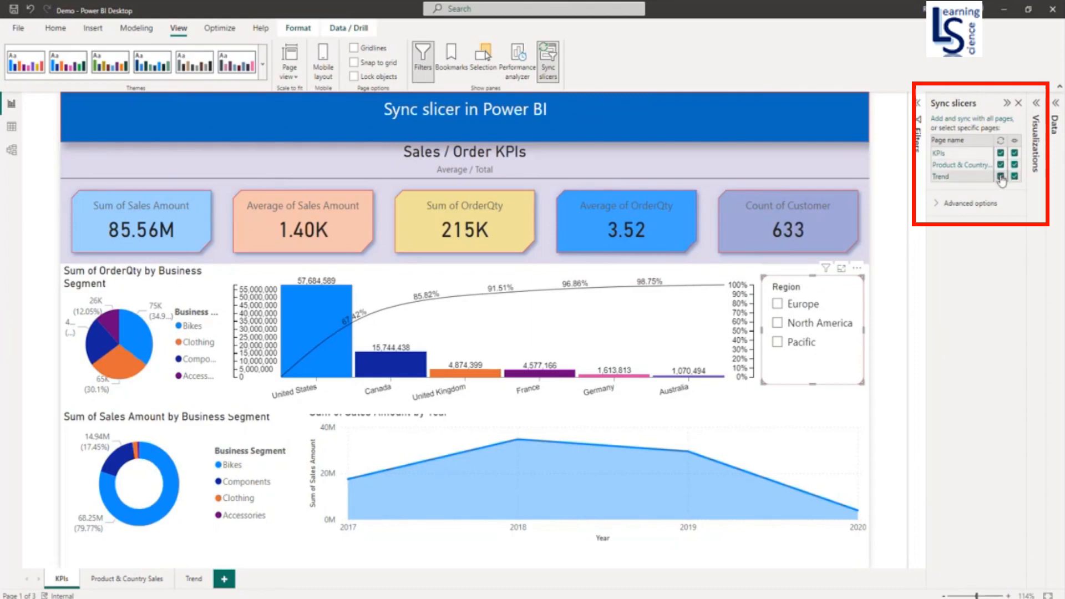
{"action": "left_click", "coordinate": [885, 309]}
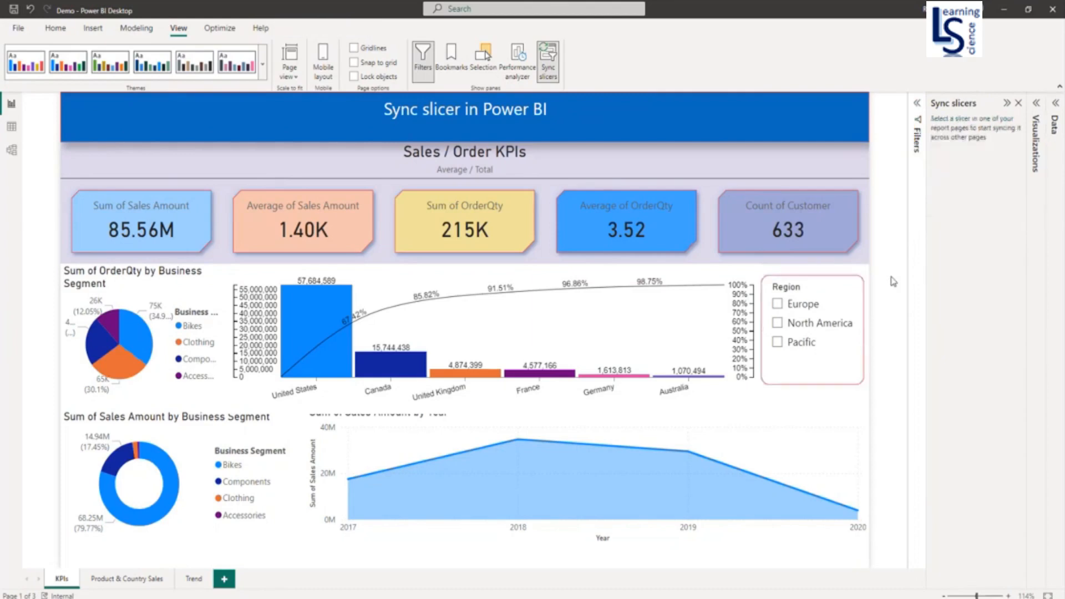
{"action": "left_click", "coordinate": [1018, 103]}
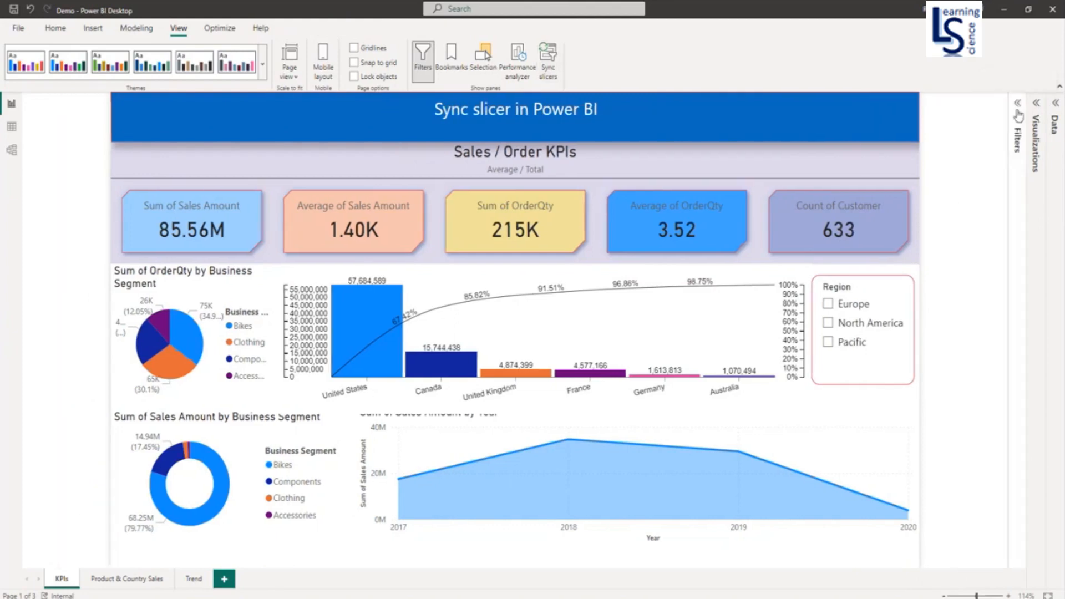
Step: Filter the KPIs page by Europe and check the Region selection on the Product & Country Sales and Trend pages
{"action": "left_click", "coordinate": [851, 308]}
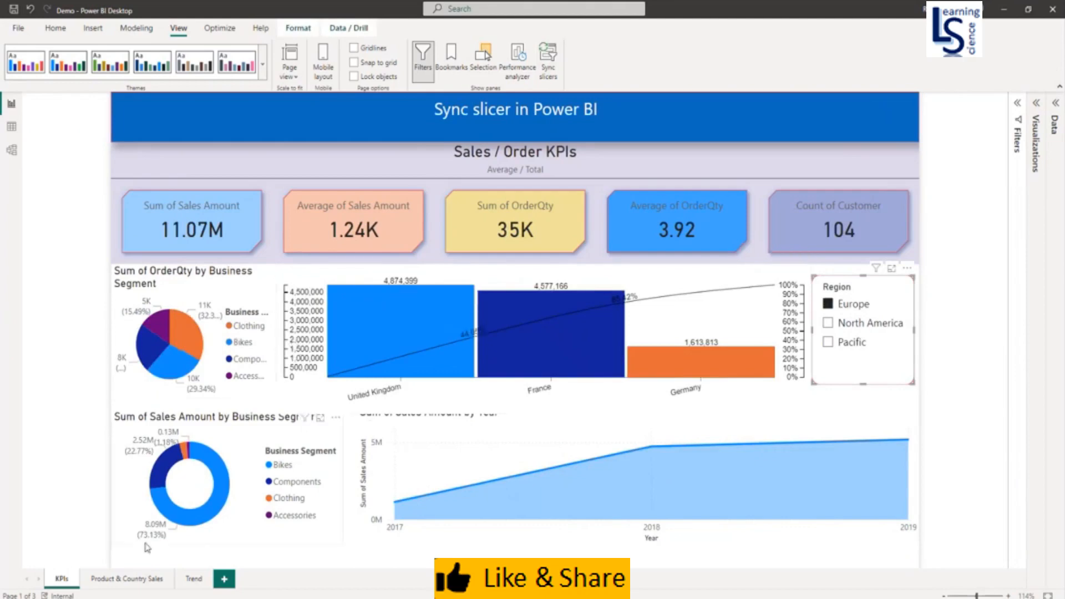
{"action": "left_click", "coordinate": [123, 579]}
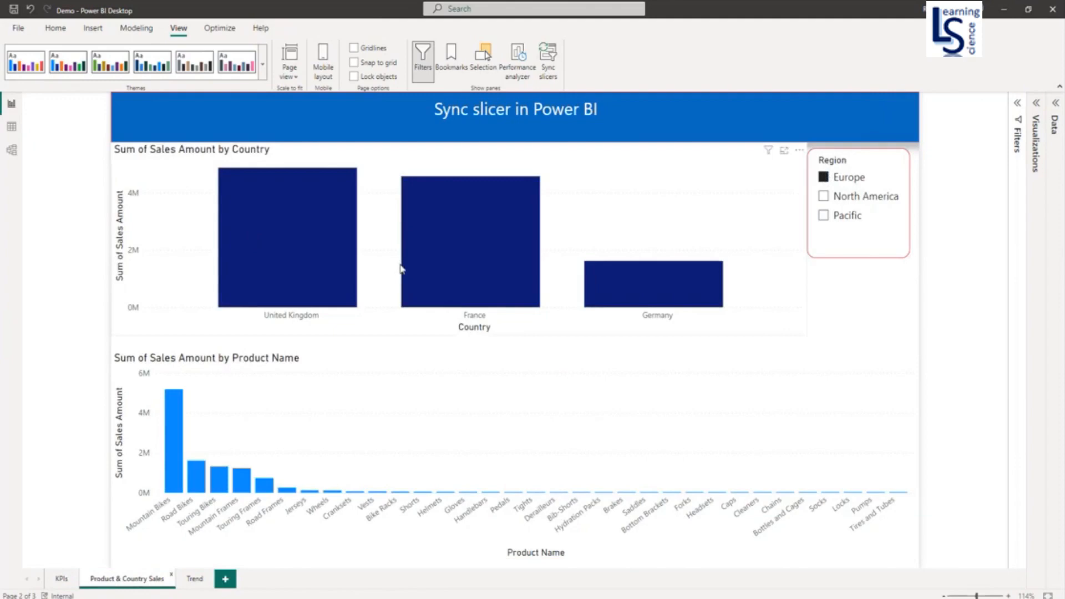
{"action": "left_click", "coordinate": [194, 580]}
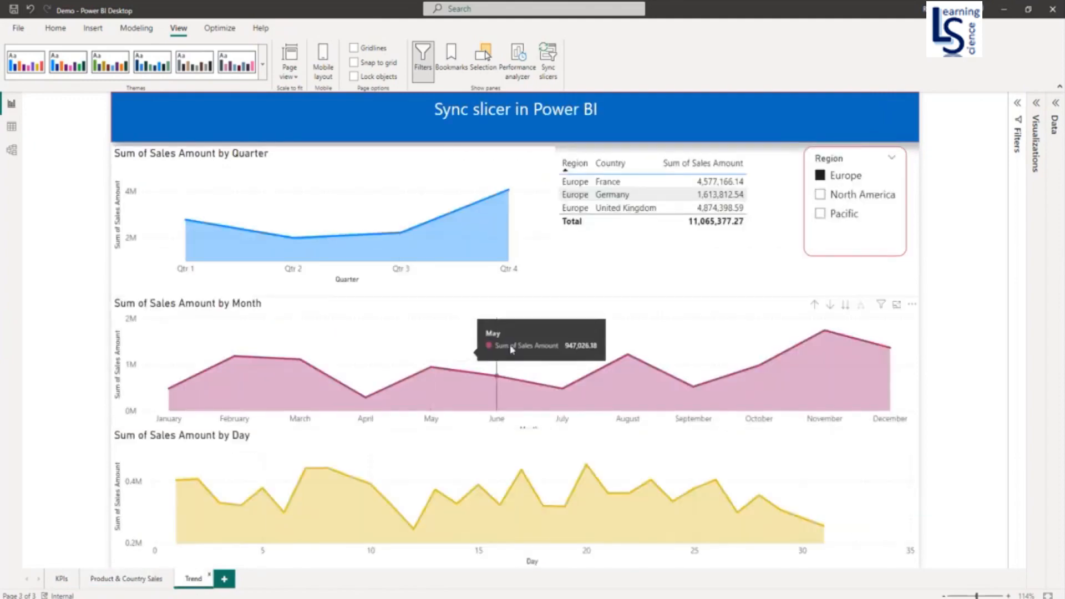
Step: Filter the Trend page by North America, check the other two pages, and clear the Region selection on KPIs
{"action": "left_click", "coordinate": [874, 199]}
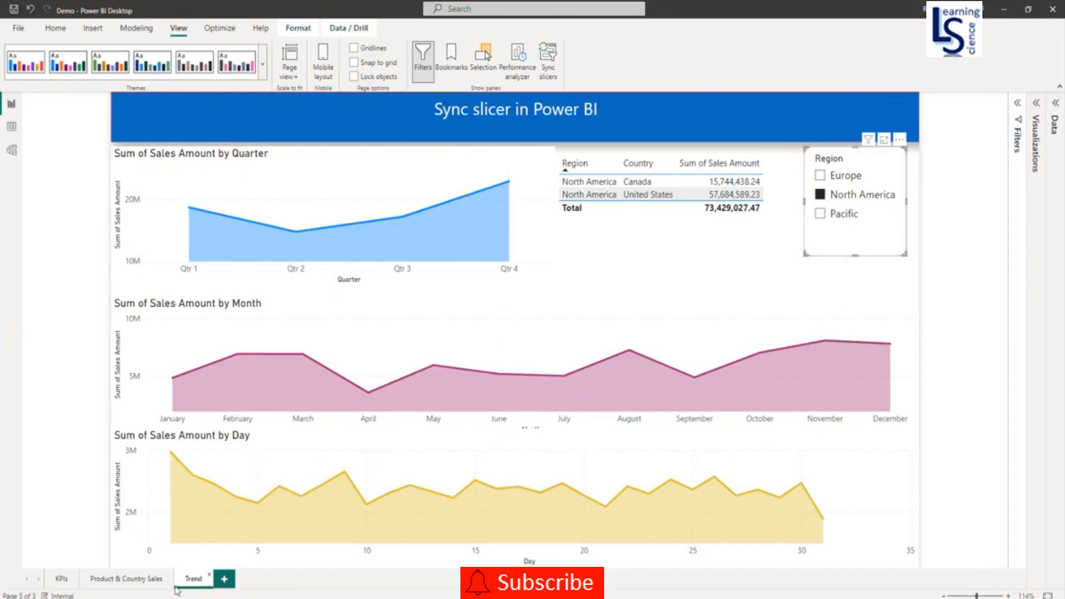
{"action": "left_click", "coordinate": [127, 579]}
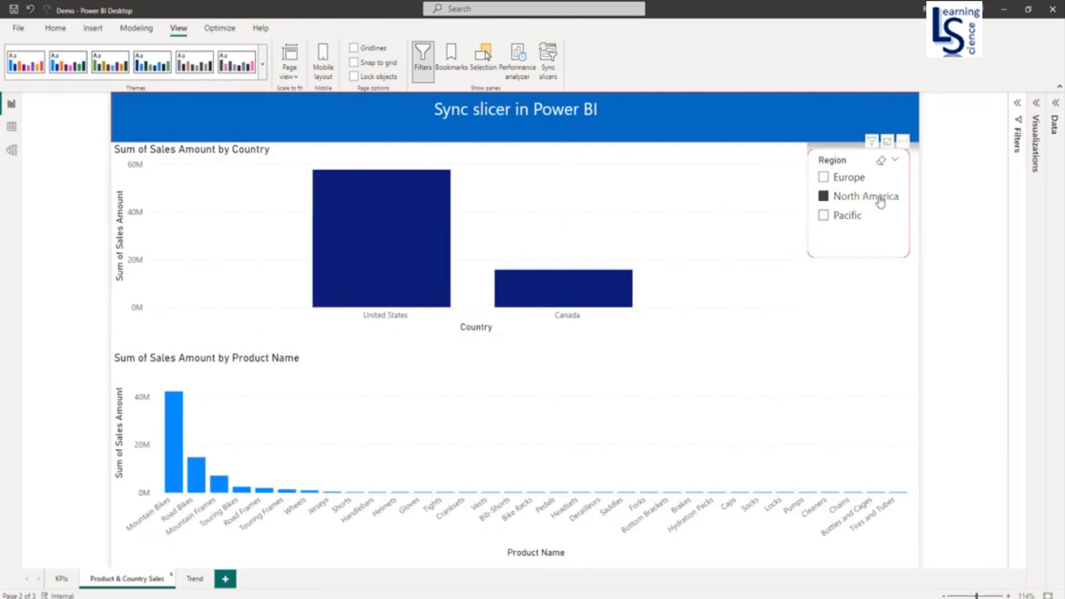
{"action": "left_click", "coordinate": [61, 579]}
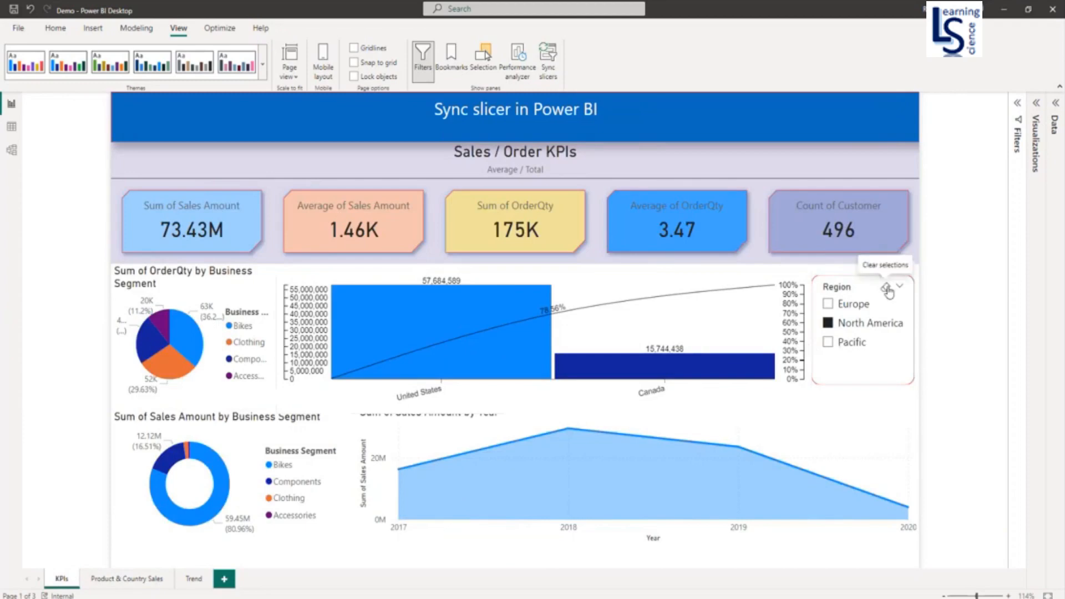
{"action": "left_click", "coordinate": [887, 289]}
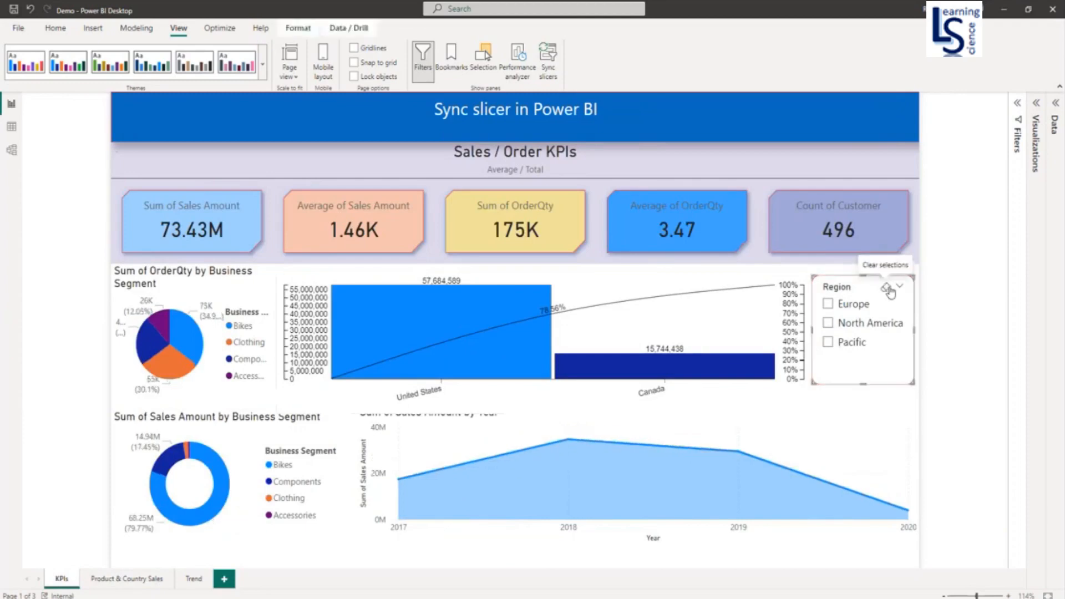
Step: Remove the Region slicer from the Product & Country Sales page
{"action": "left_click", "coordinate": [135, 582]}
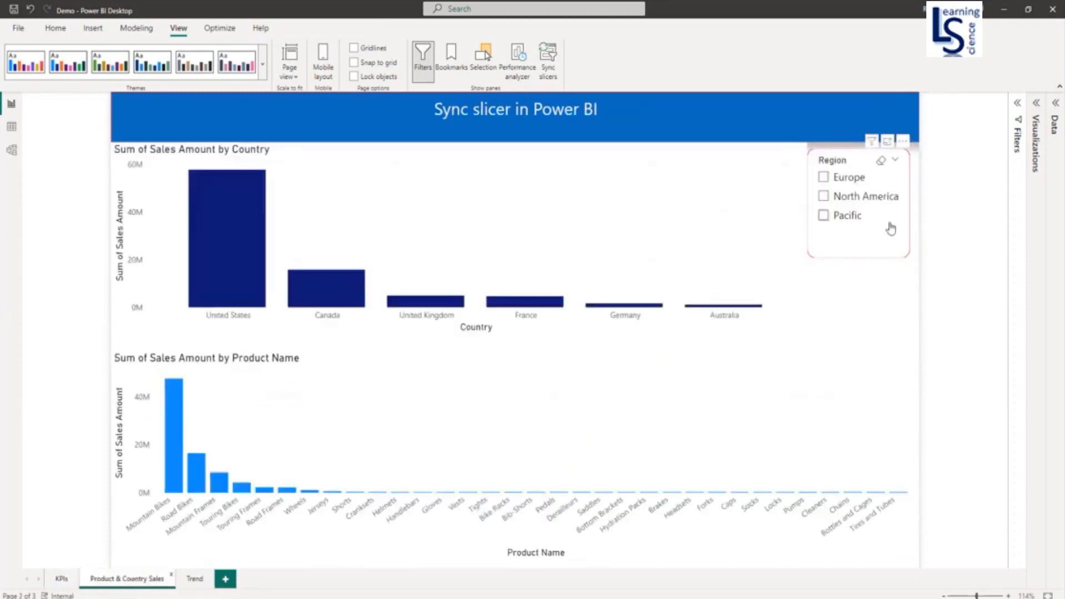
{"action": "left_click", "coordinate": [904, 143]}
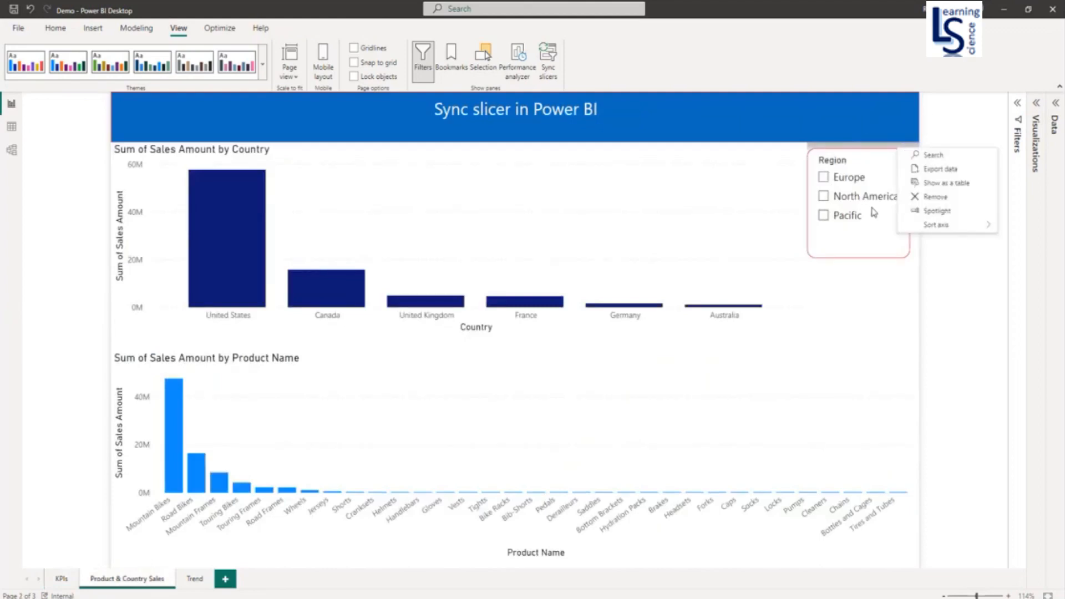
{"action": "left_click", "coordinate": [916, 197]}
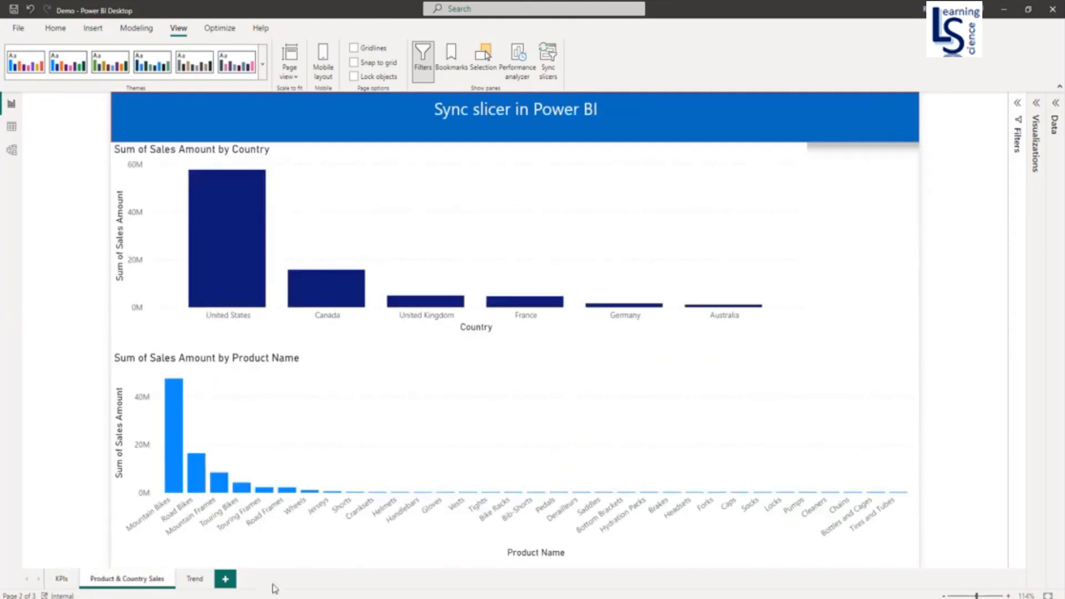
Step: Remove the Region slicer from the Trend page
{"action": "left_click", "coordinate": [194, 580]}
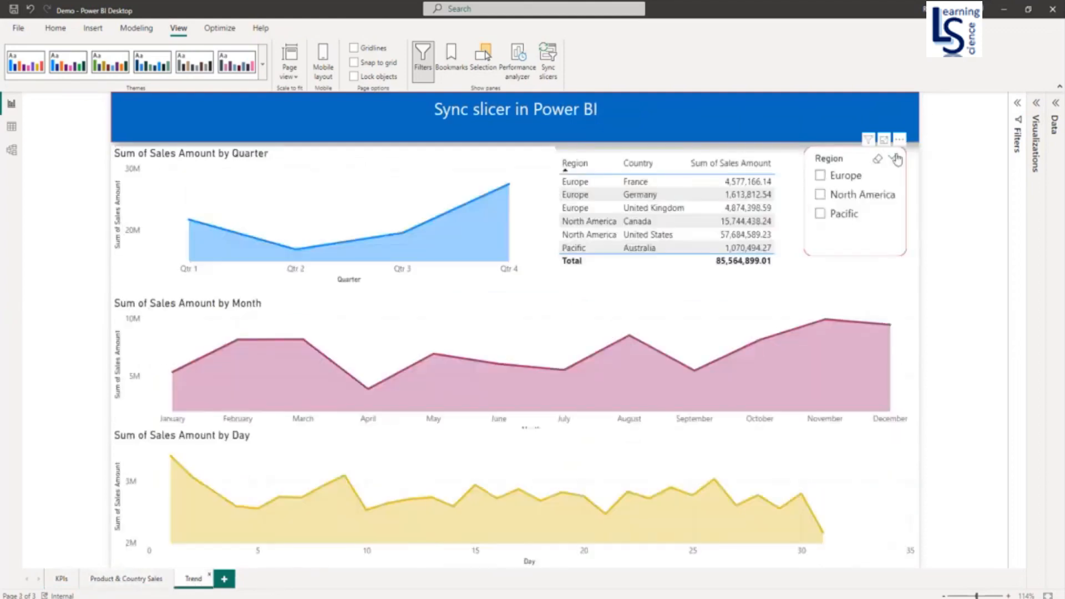
{"action": "left_click", "coordinate": [899, 141]}
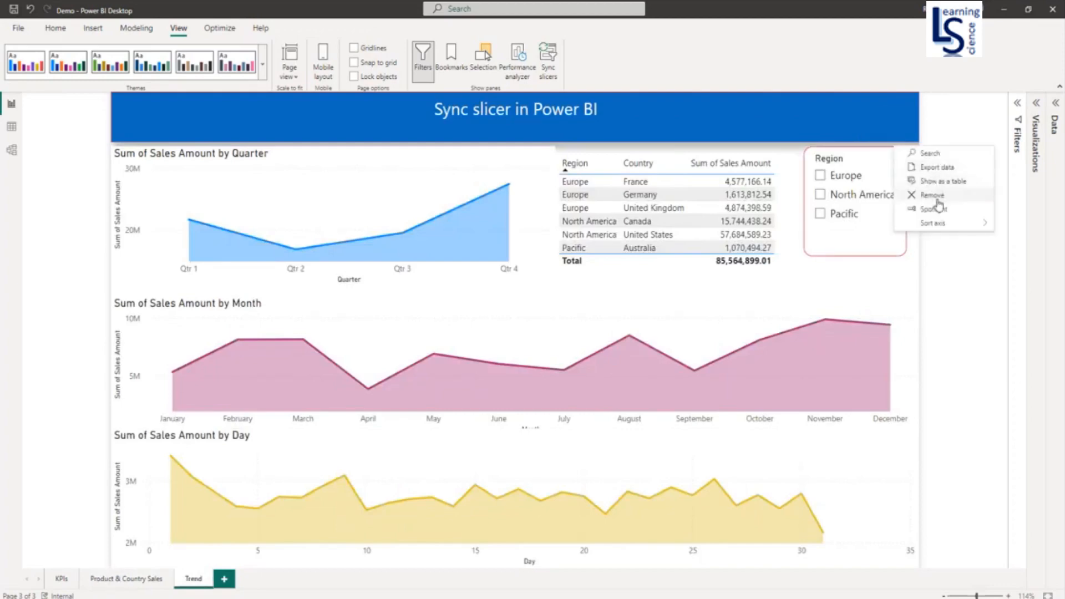
{"action": "left_click", "coordinate": [929, 195]}
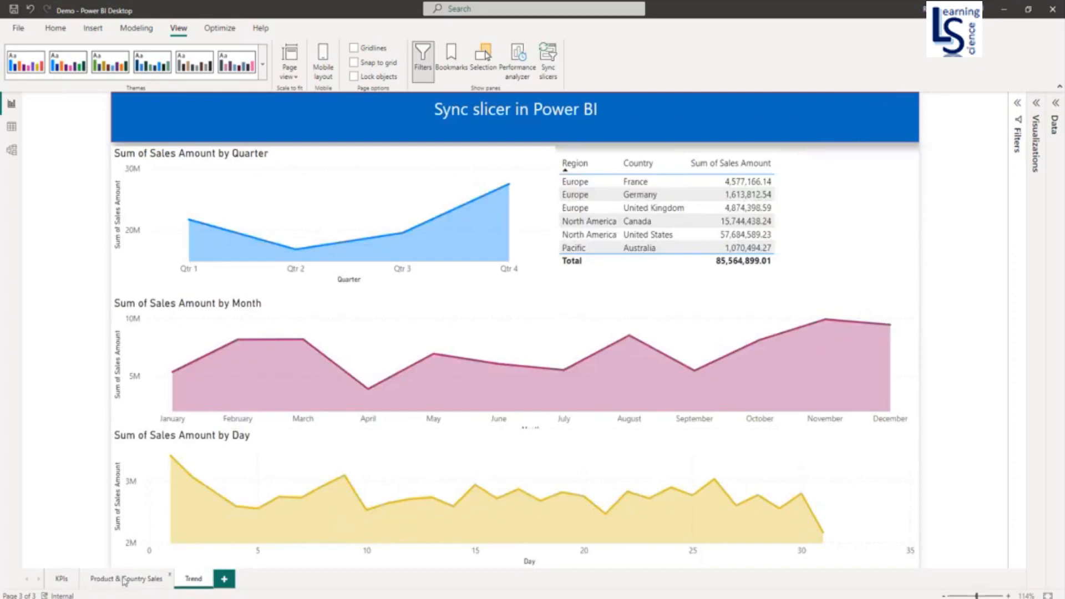
Step: Copy the KPIs page's Region slicer to the Product & Country Sales page, kept in sync, and place it beside the country chart
{"action": "left_click", "coordinate": [61, 579]}
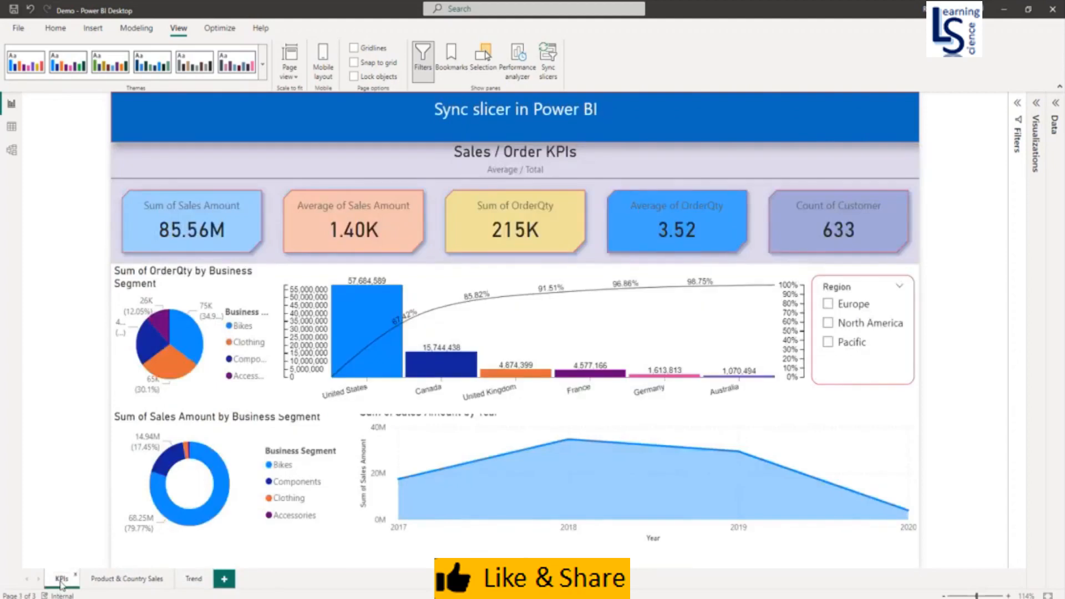
{"action": "left_click", "coordinate": [866, 281]}
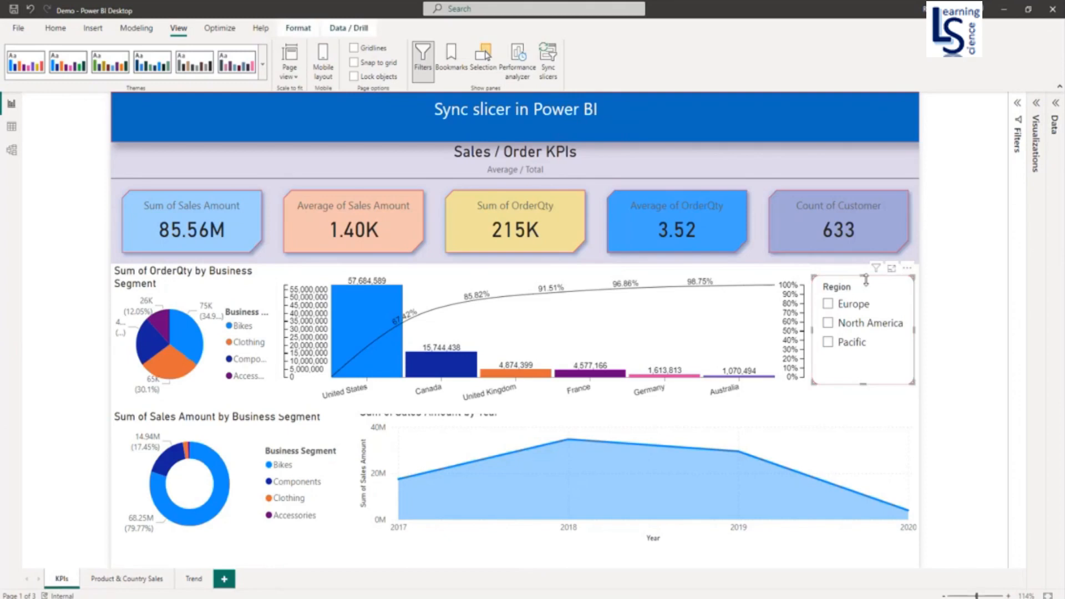
{"action": "left_click", "coordinate": [143, 579]}
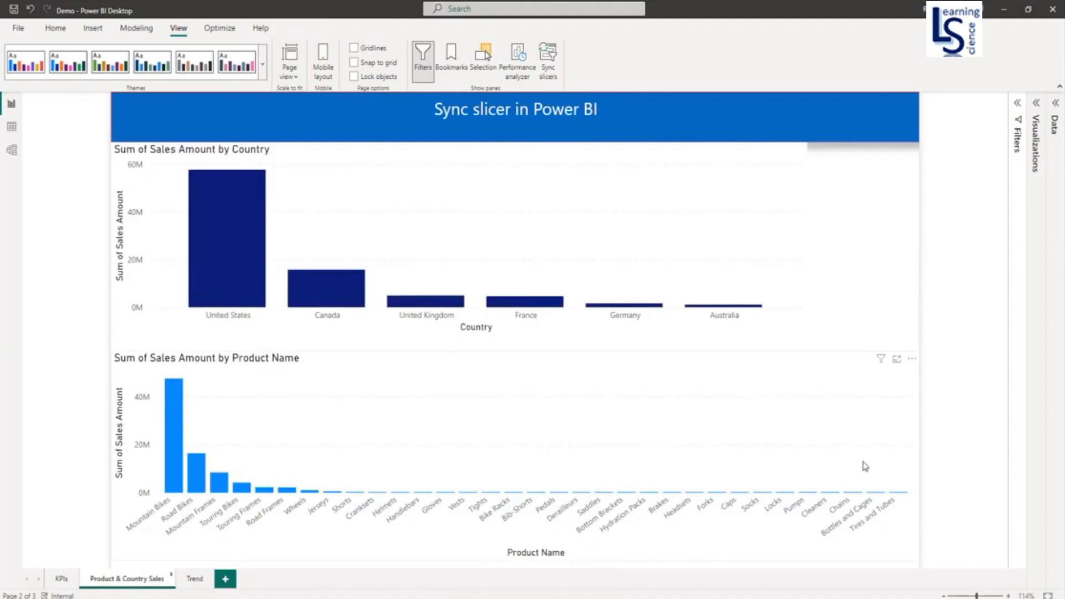
{"action": "key", "text": "ctrl+v"}
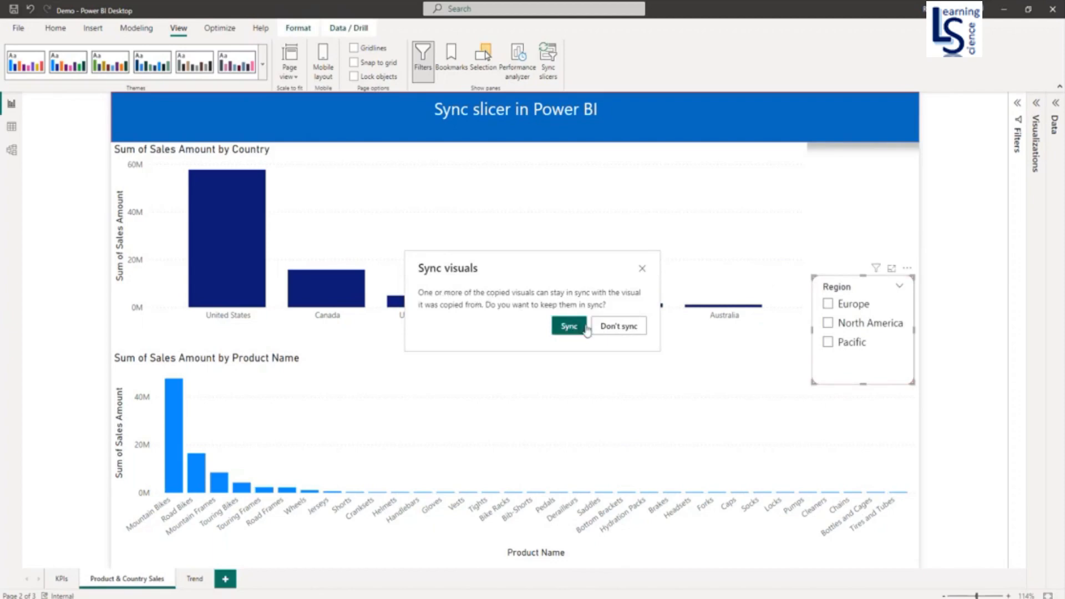
{"action": "left_click", "coordinate": [620, 327]}
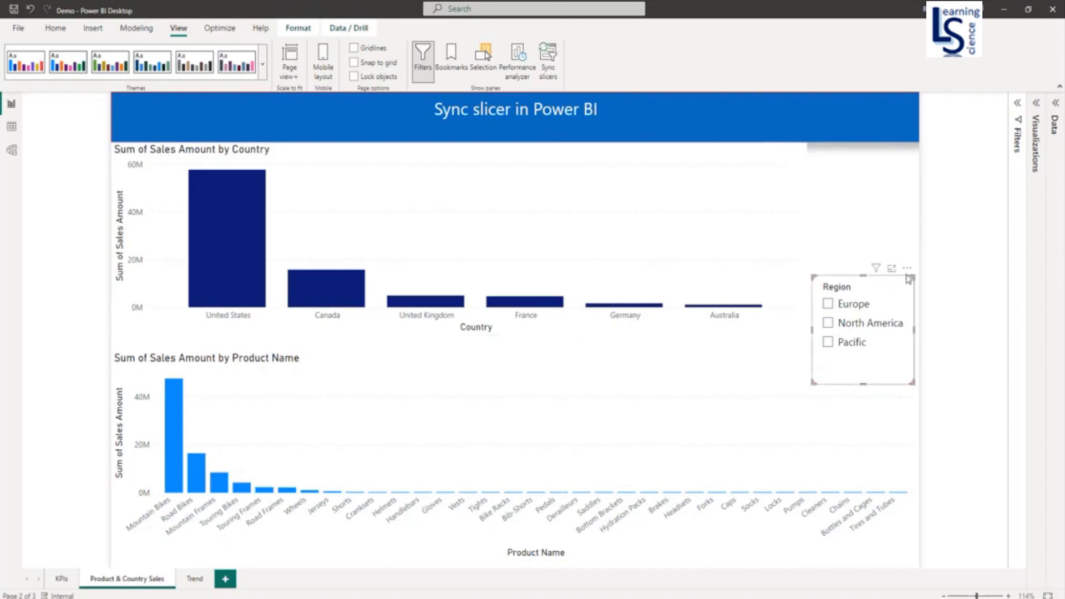
{"action": "left_click_drag", "start_coordinate": [906, 273], "coordinate": [909, 149]}
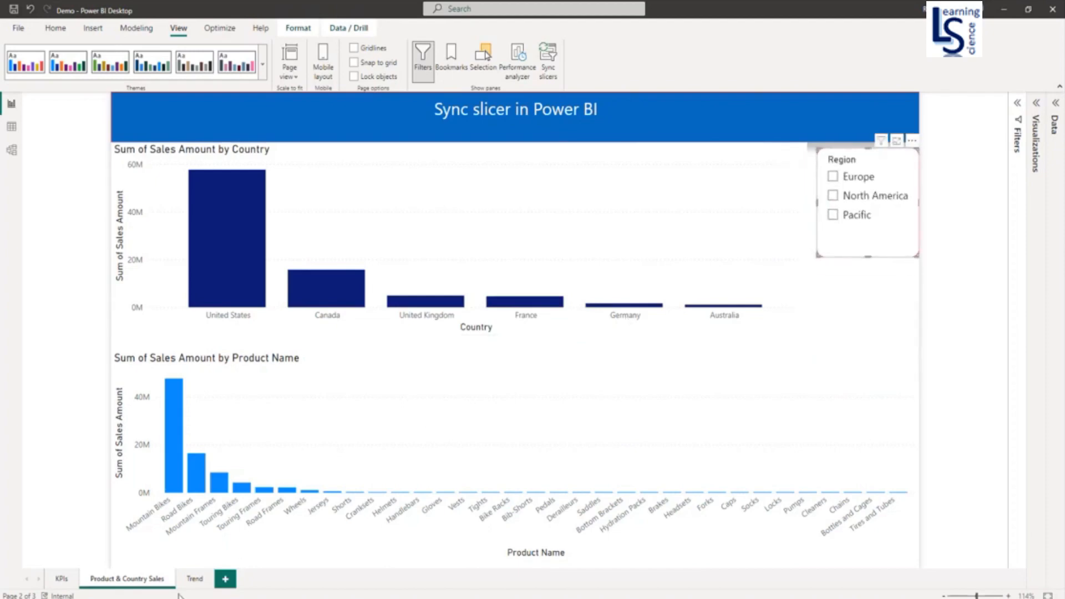
Step: Paste the copied Region slicer onto the Trend page as a synced visual and place it beside the region and country table
{"action": "left_click", "coordinate": [196, 579]}
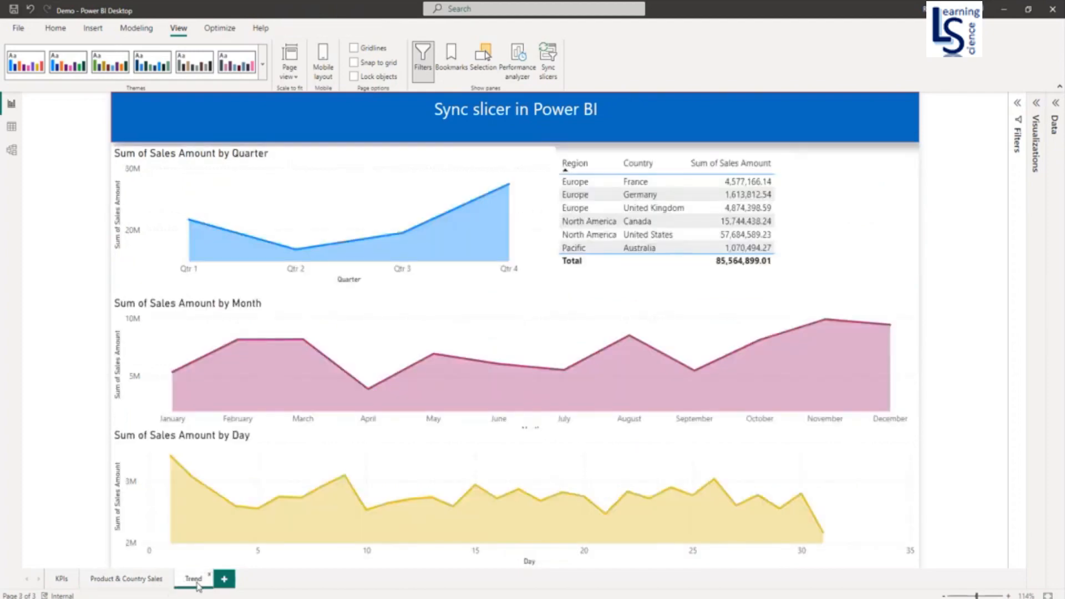
{"action": "key", "text": "ctrl+v"}
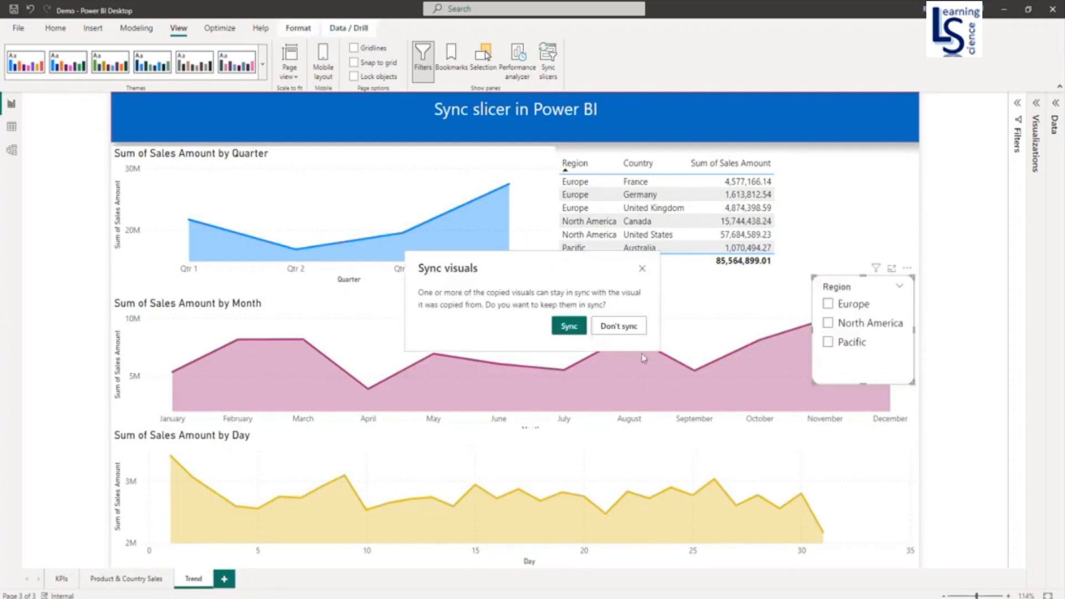
{"action": "left_click", "coordinate": [568, 328]}
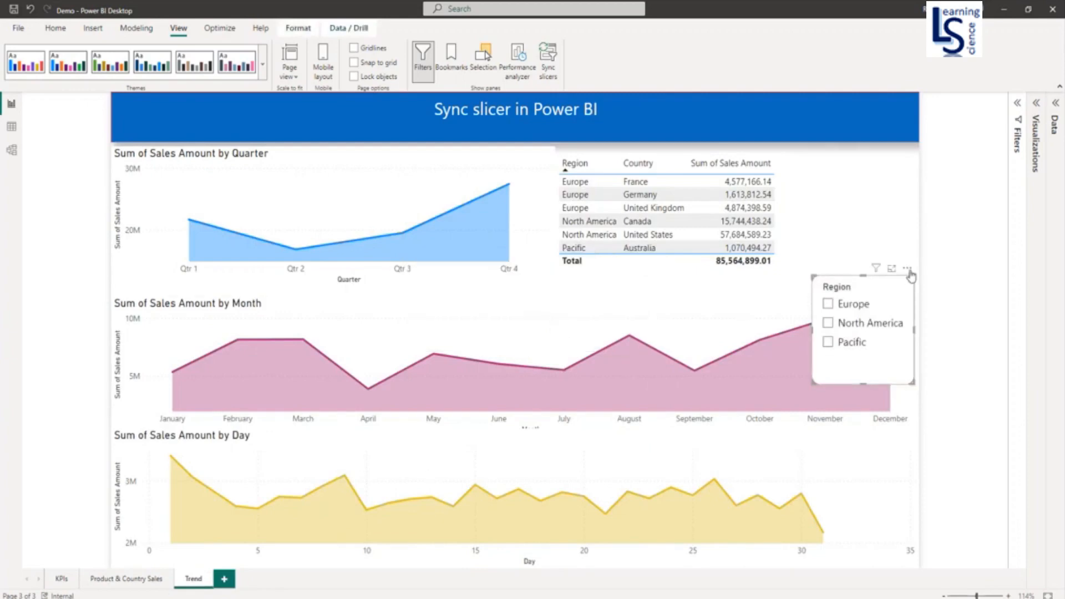
{"action": "left_click_drag", "start_coordinate": [908, 278], "coordinate": [903, 157]}
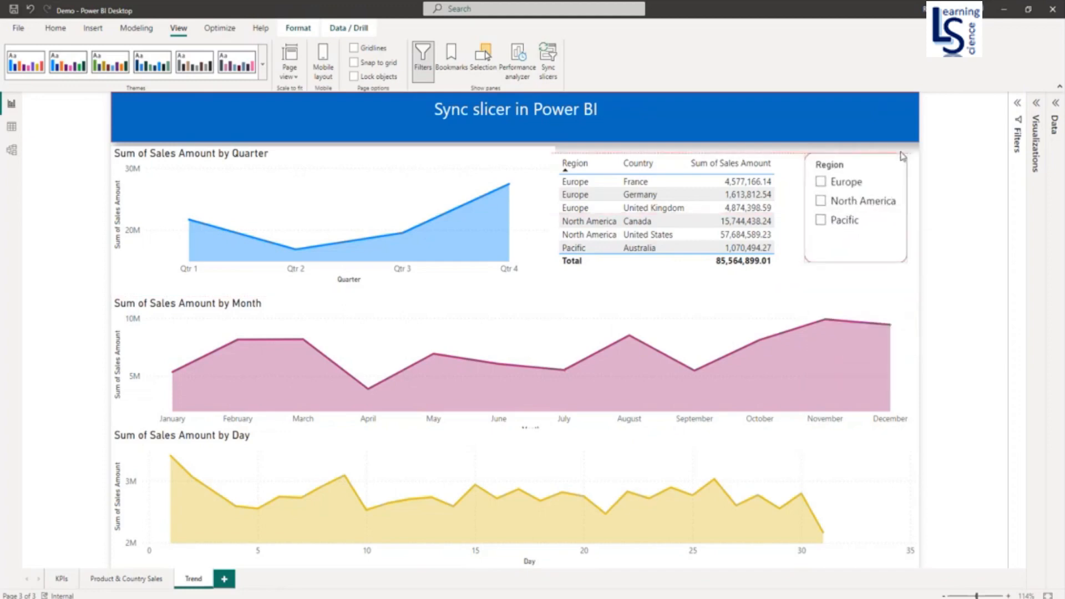
Step: Filter the Trend page by Europe and check the Region selection on the Product & Country Sales and KPIs pages
{"action": "left_click", "coordinate": [846, 187]}
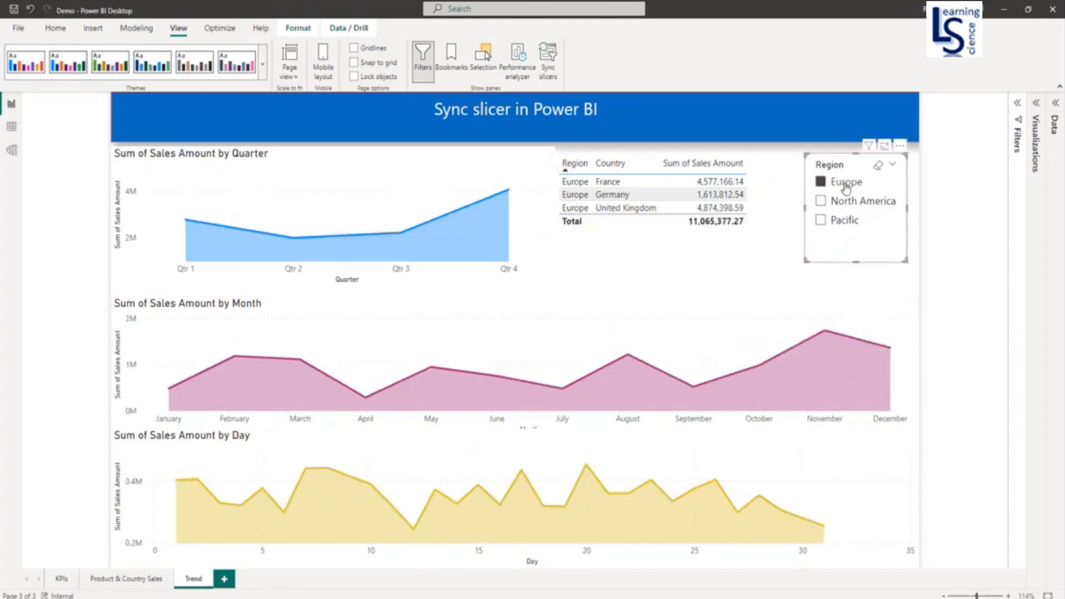
{"action": "left_click", "coordinate": [138, 582]}
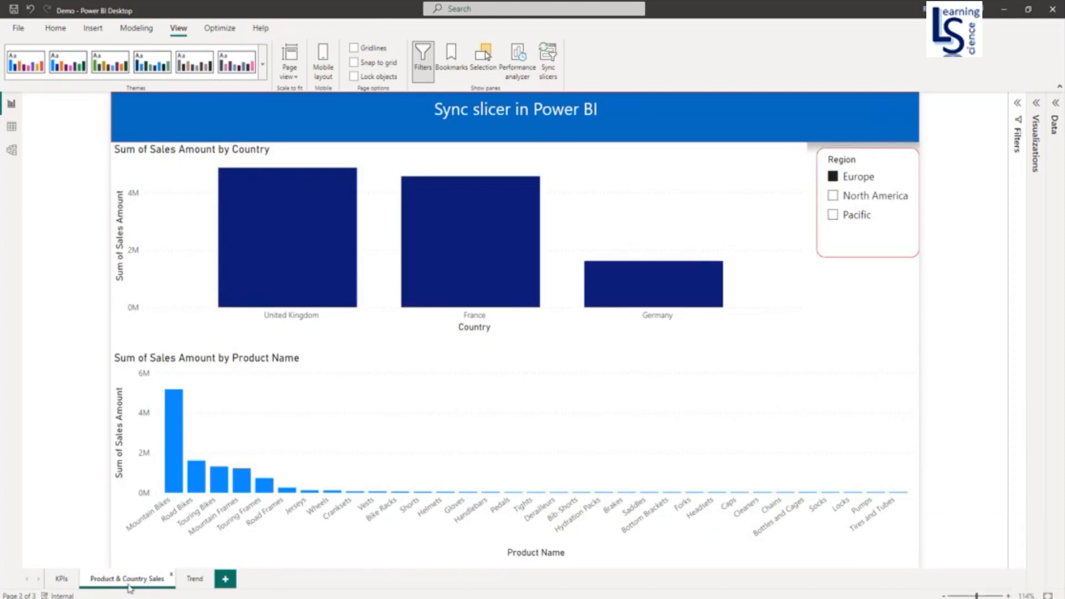
{"action": "left_click", "coordinate": [62, 580]}
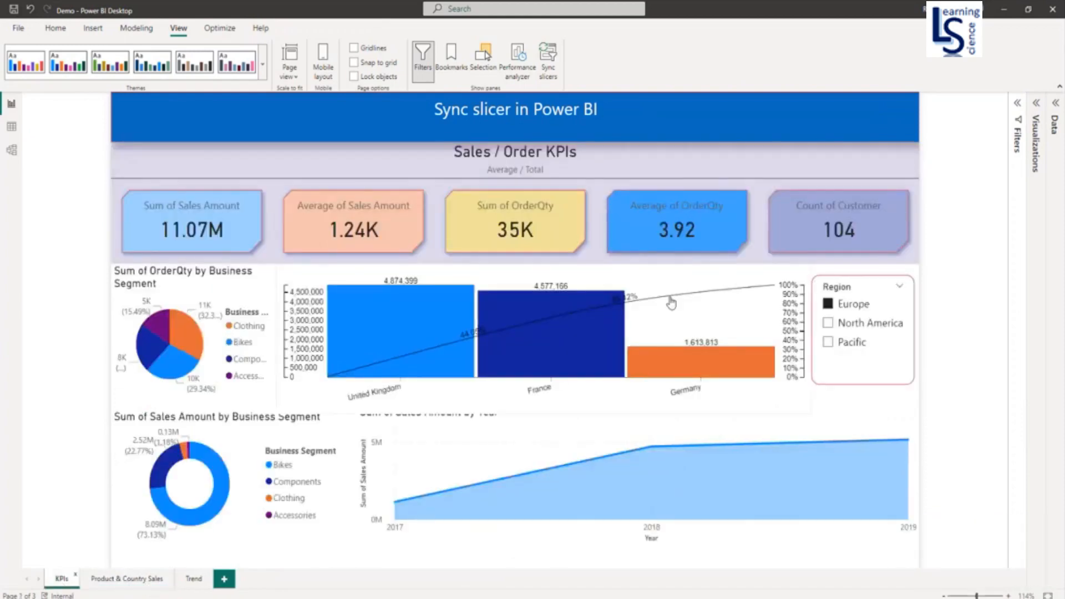